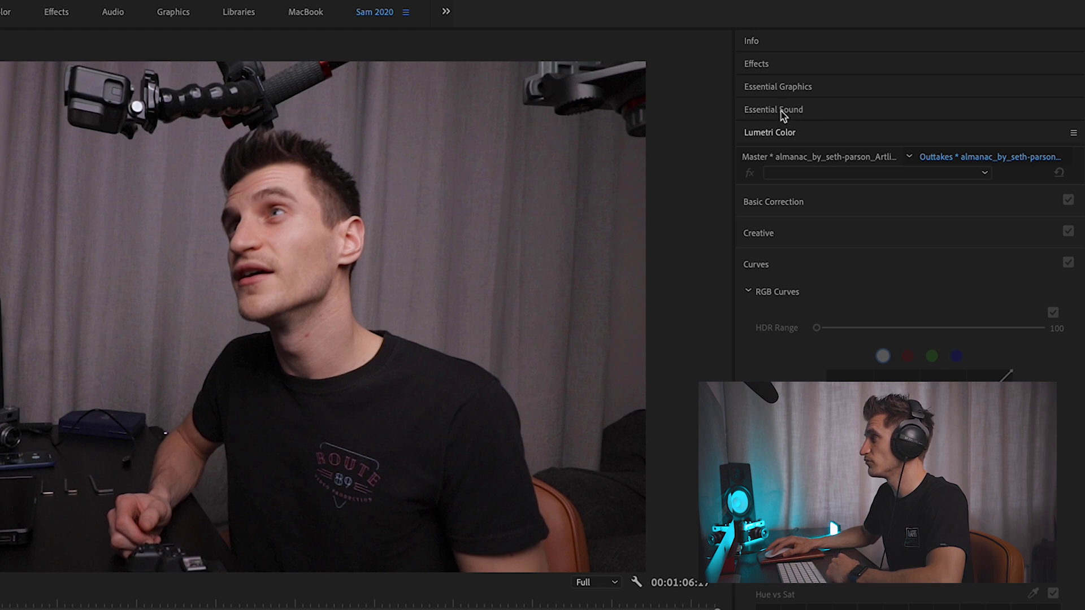
Step: Open the Essential Sound panel and load the A2 background music clip into it
click(783, 111)
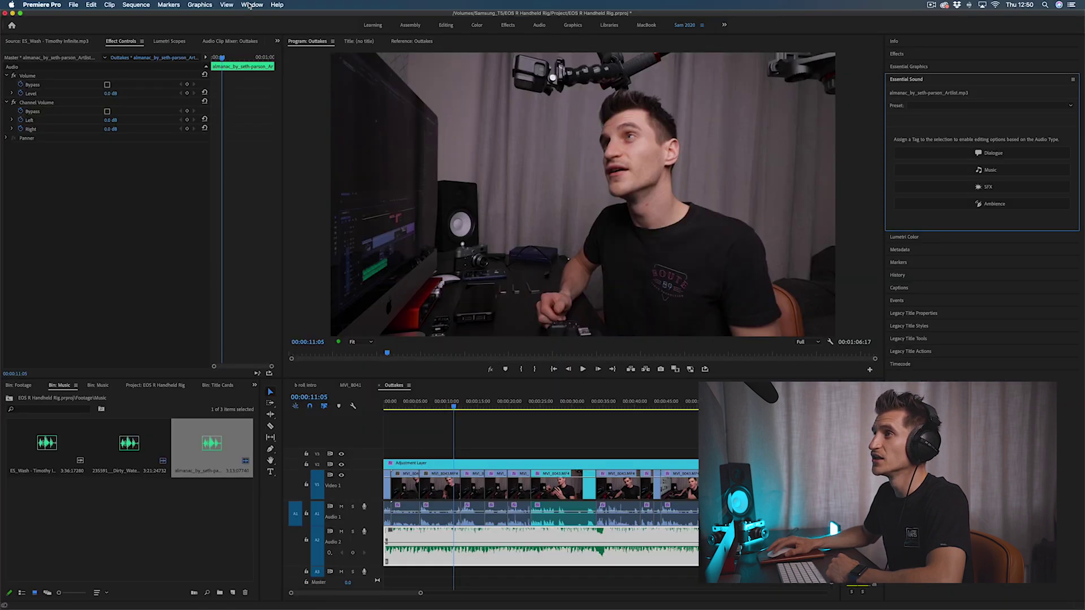
click(249, 5)
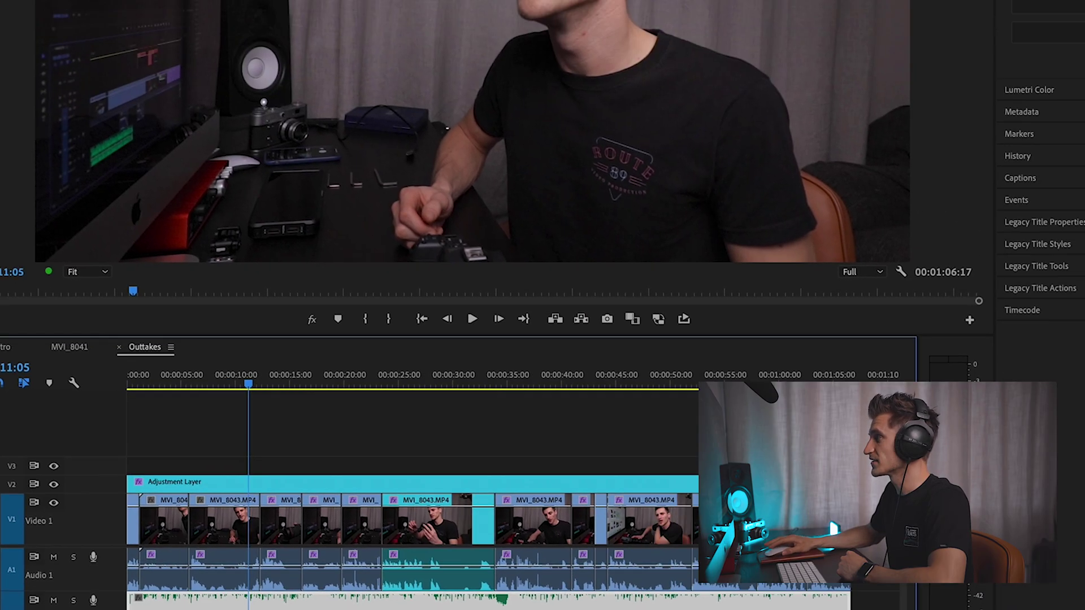
click(938, 73)
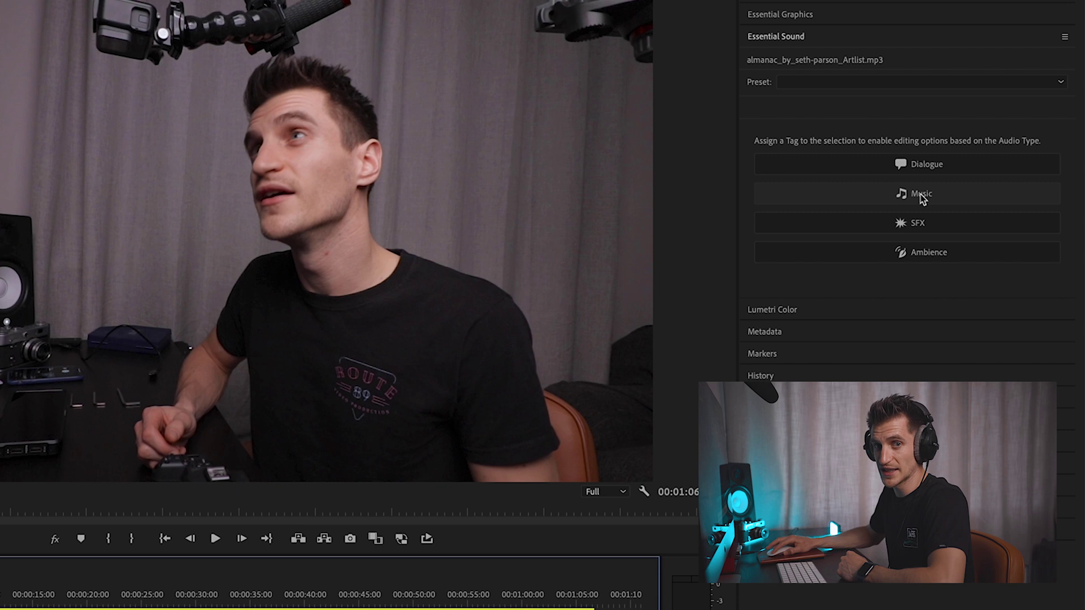
Step: Tag the background music clip as Music and enable Ducking against dialogue
click(921, 194)
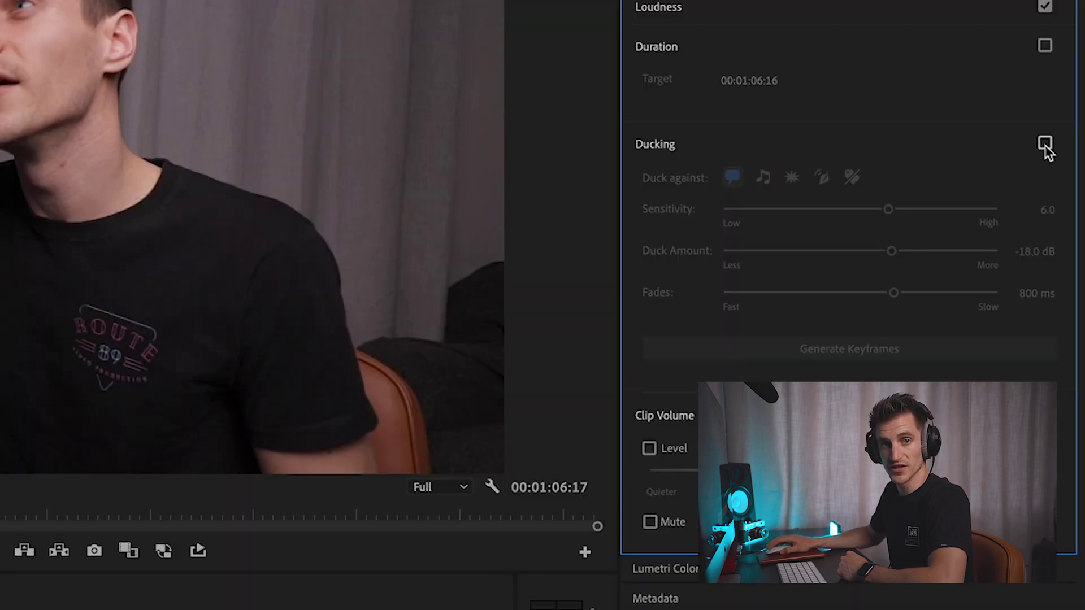
click(1045, 143)
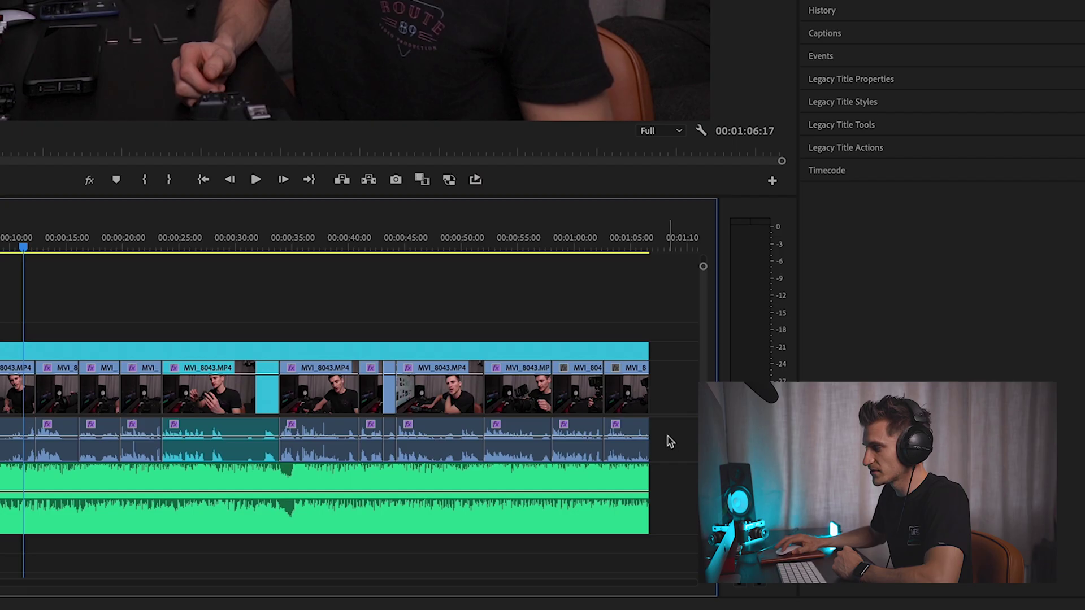
Step: Select the green music clip, play from the start, and enable Clip Volume Level at 0.0 dB
drag(668, 439, 3, 432)
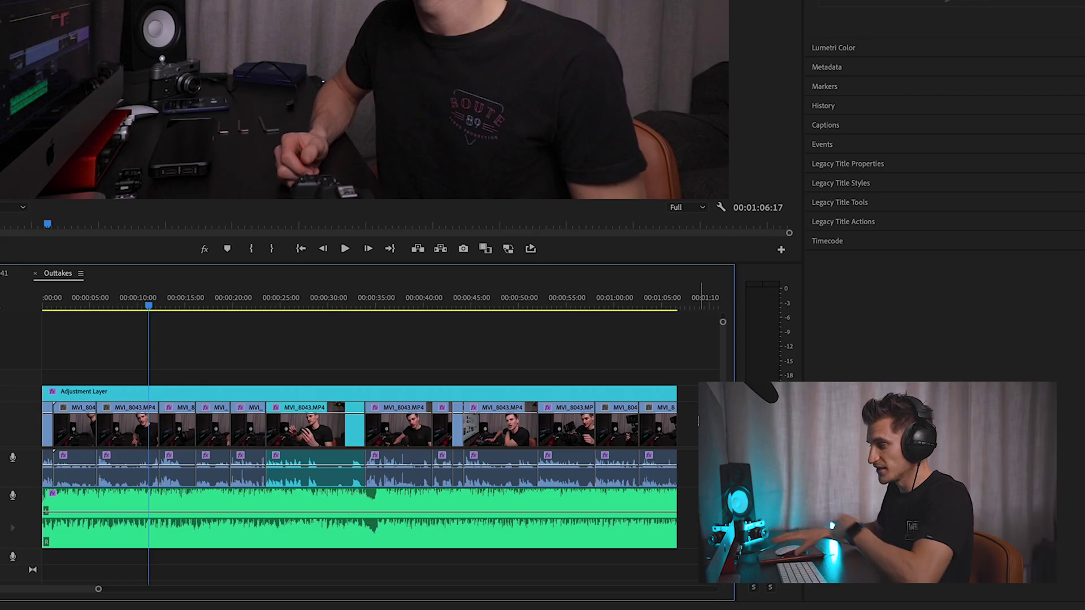
click(229, 506)
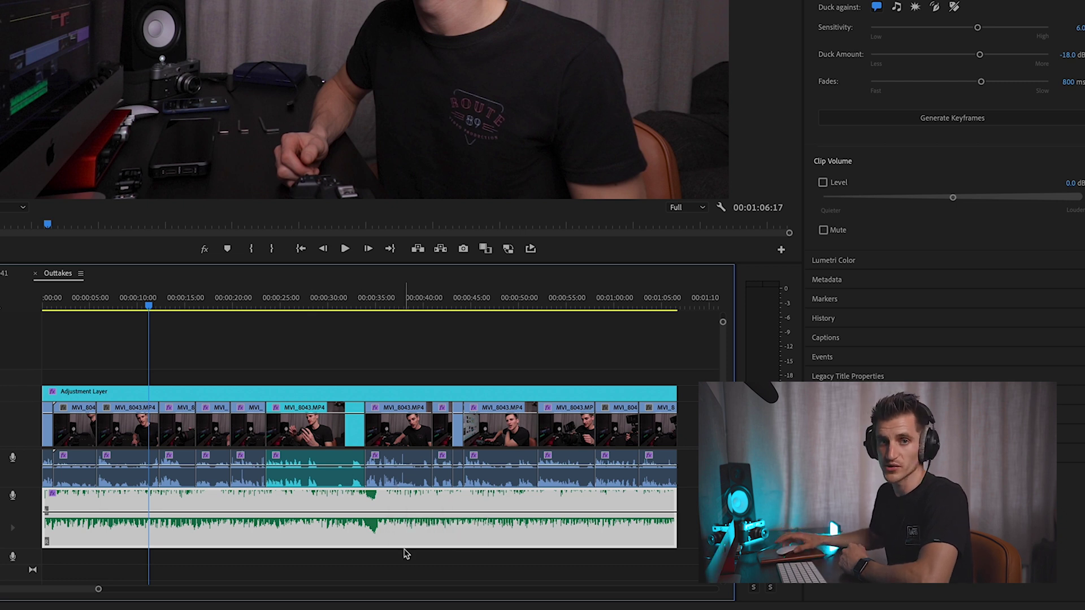
key(Home)
key(space)
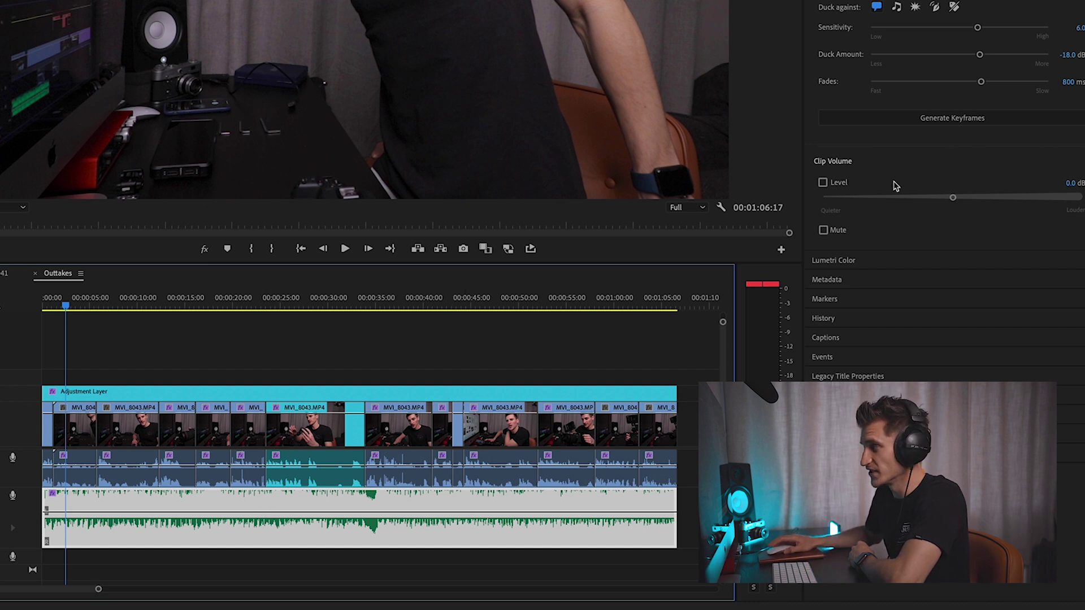
click(951, 198)
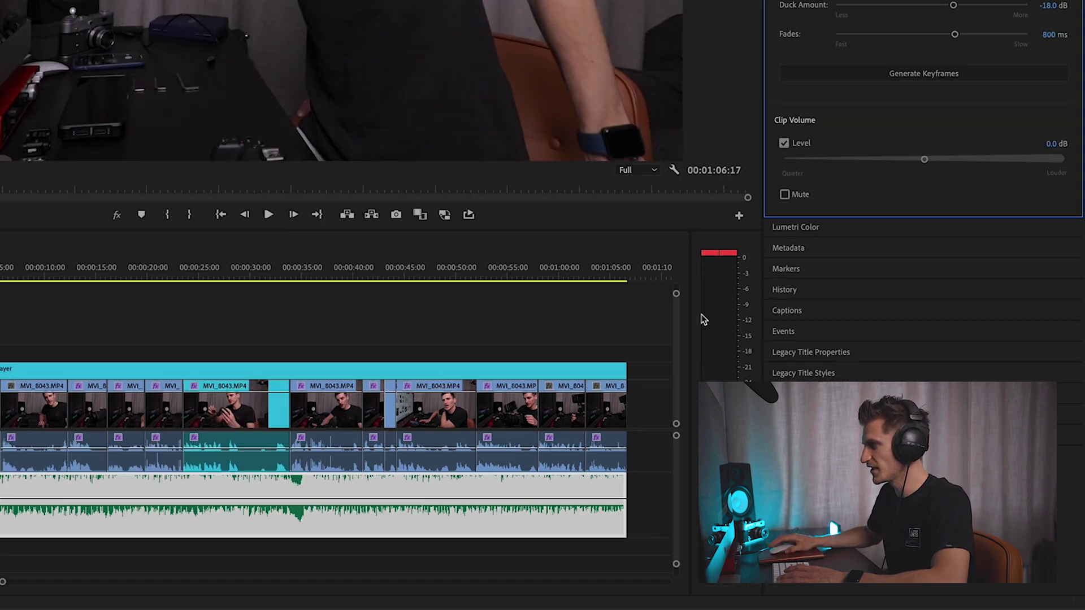
Step: Lower the music clip's Clip Volume Level to -5.2 dB while listening to playback
key(space)
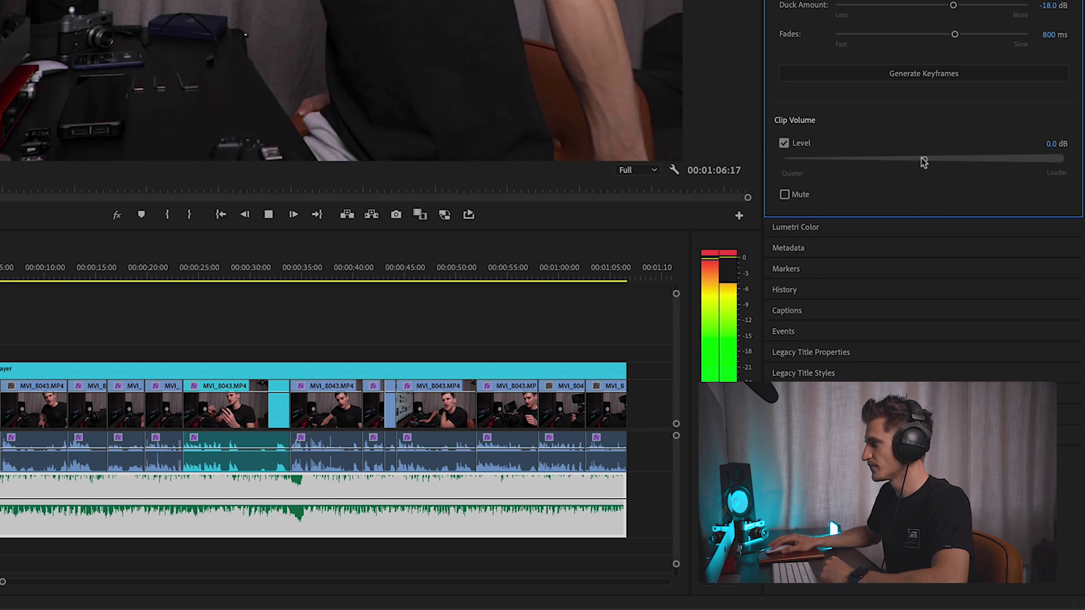
drag(924, 162, 901, 162)
key(space)
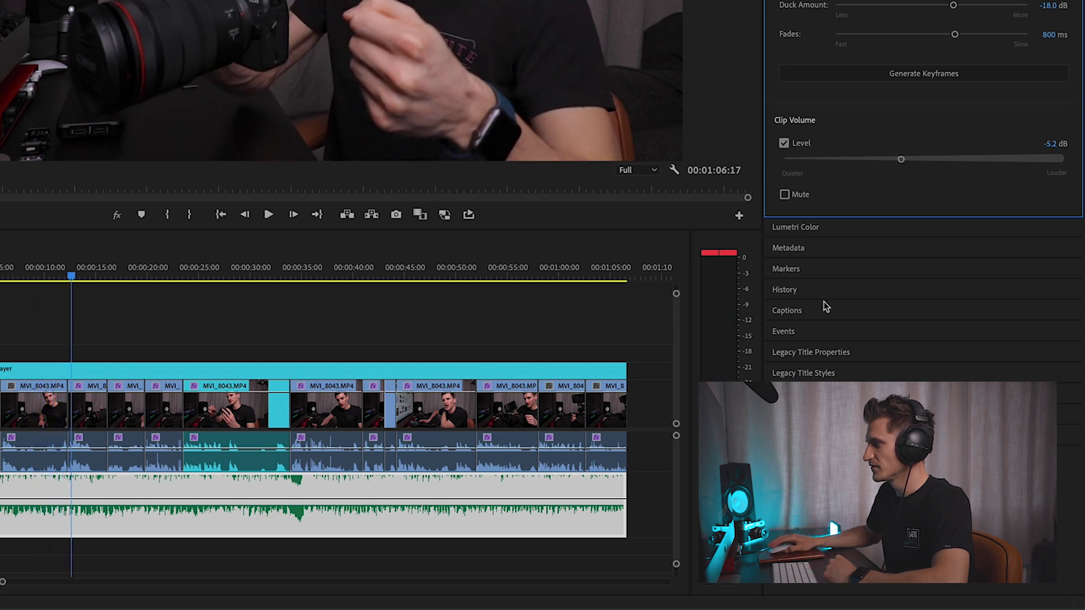
click(723, 288)
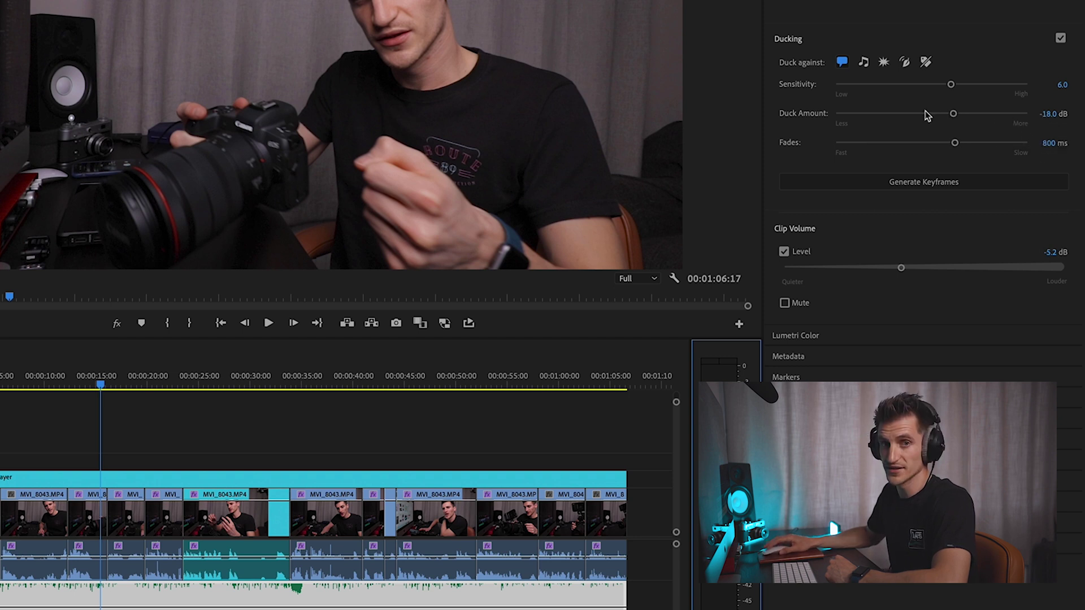
Step: Set the Duck Amount to -19.8 dB and ducking Fades to 300 ms
click(953, 114)
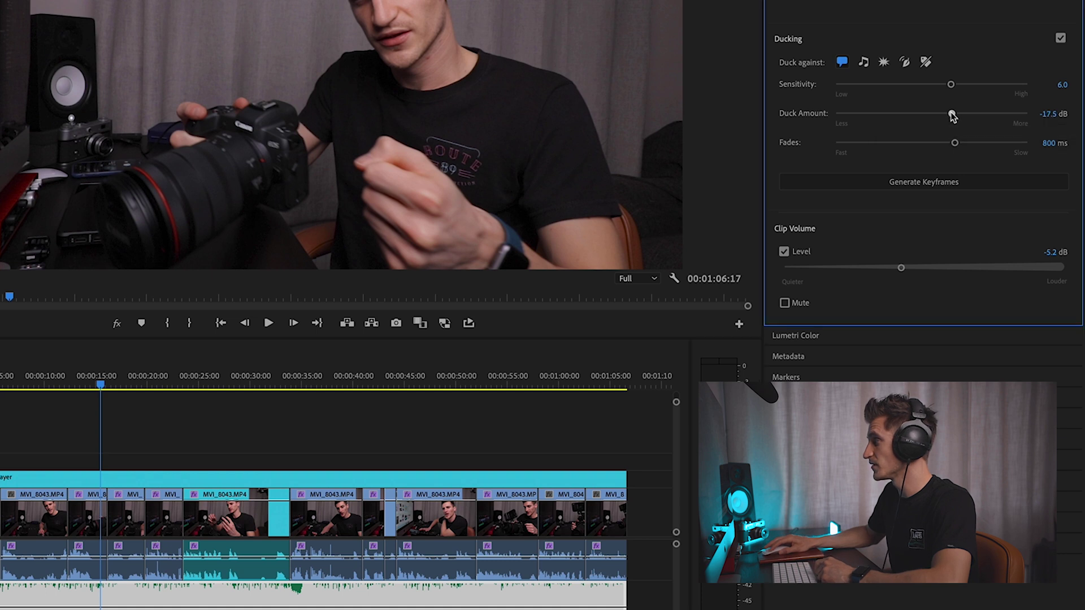
drag(960, 116, 958, 115)
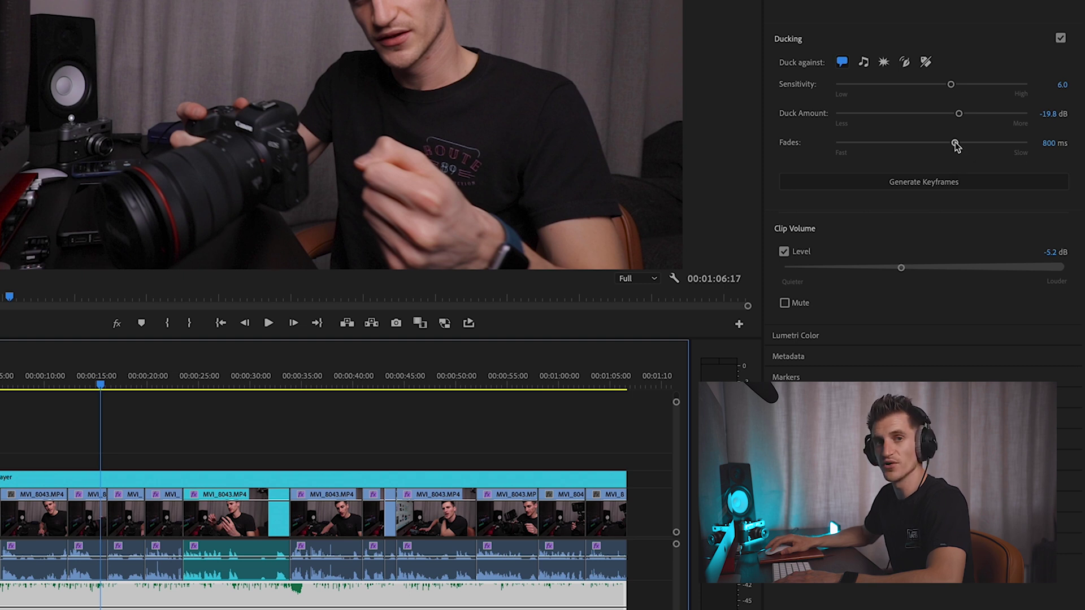
drag(955, 144, 904, 144)
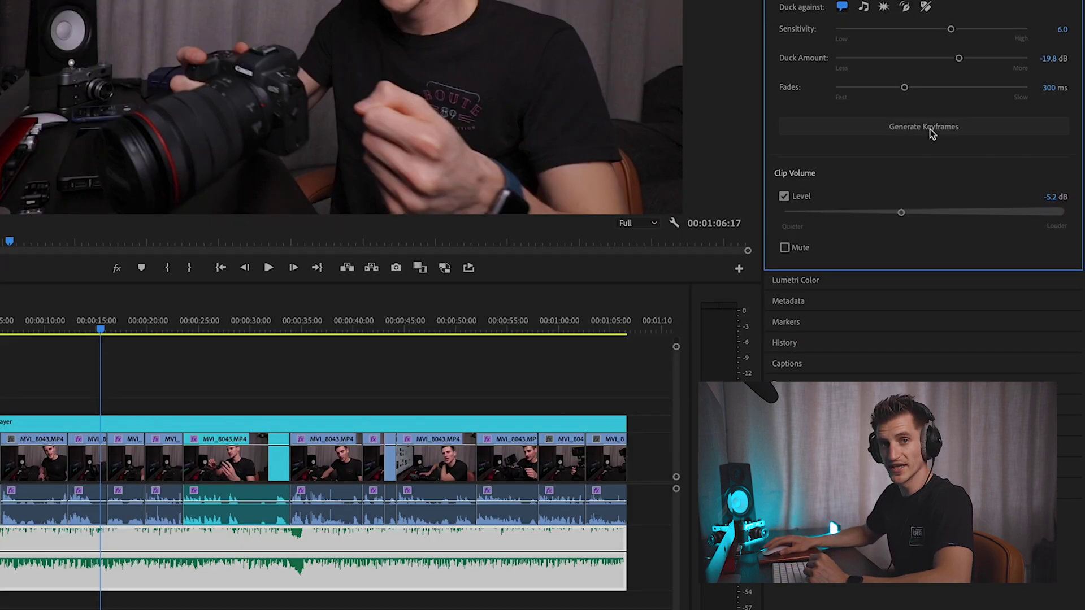
Step: Generate ducking keyframes on the music clip, move the playhead near four seconds, and deselect
click(931, 127)
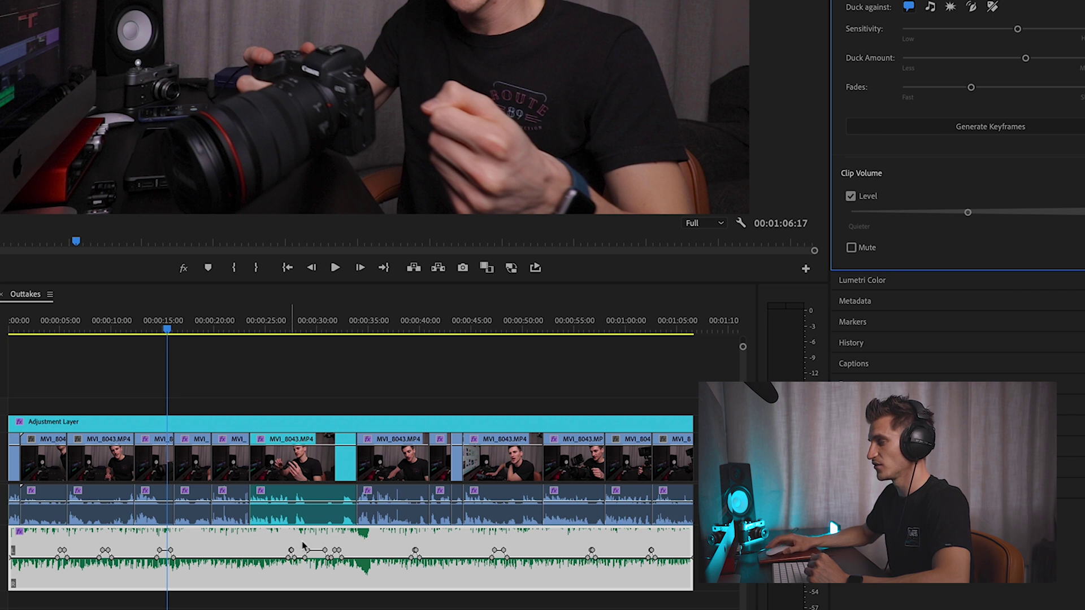
click(45, 326)
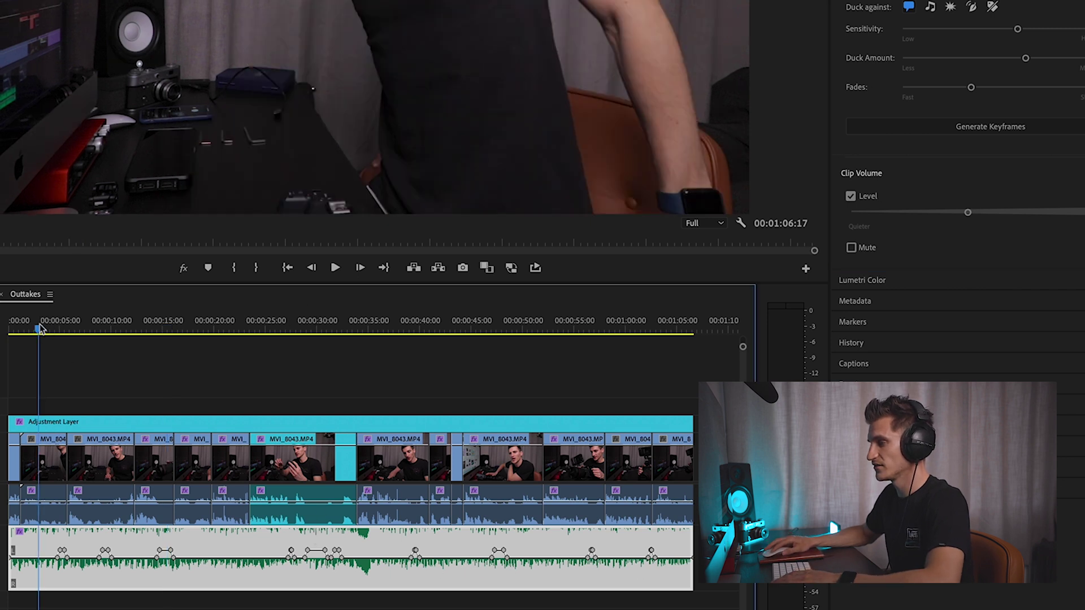
click(192, 378)
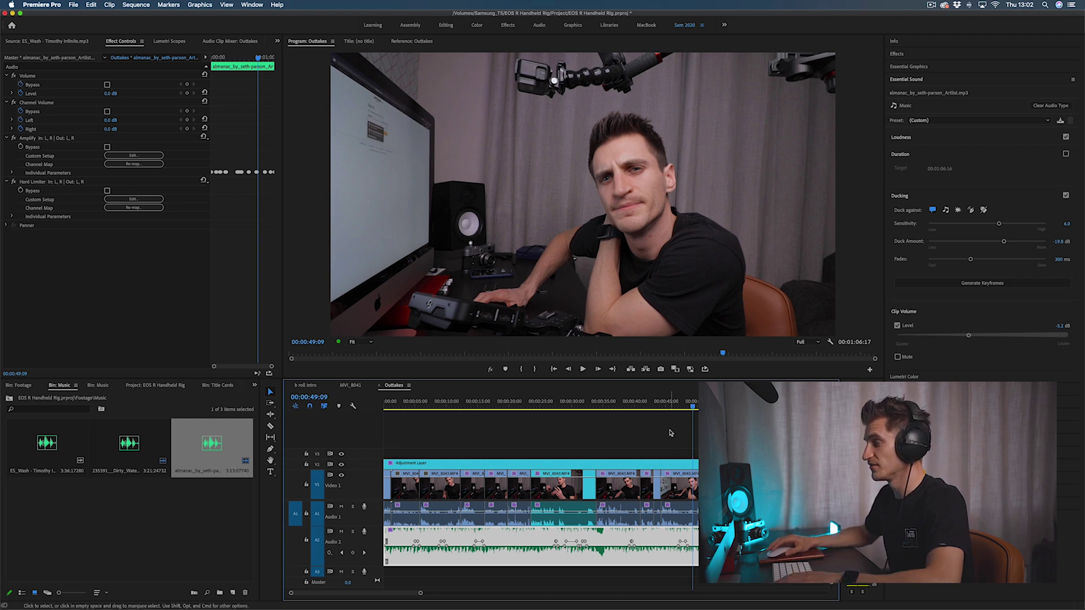
Step: Lower the music Clip Volume to -6.2 dB, regenerate ducking keyframes, and play back
key(Down)
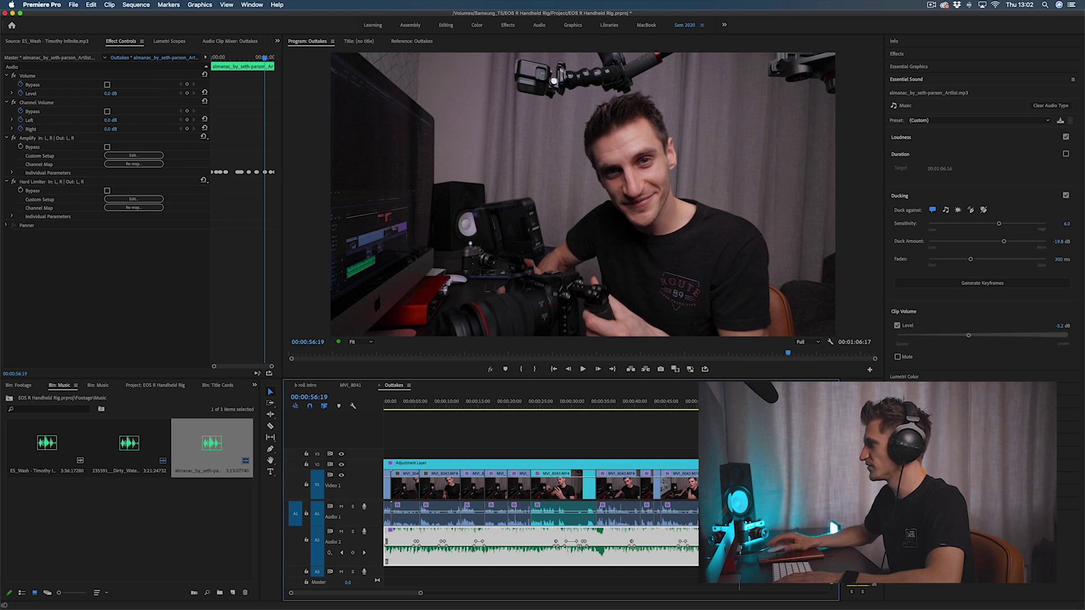
drag(969, 338, 967, 337)
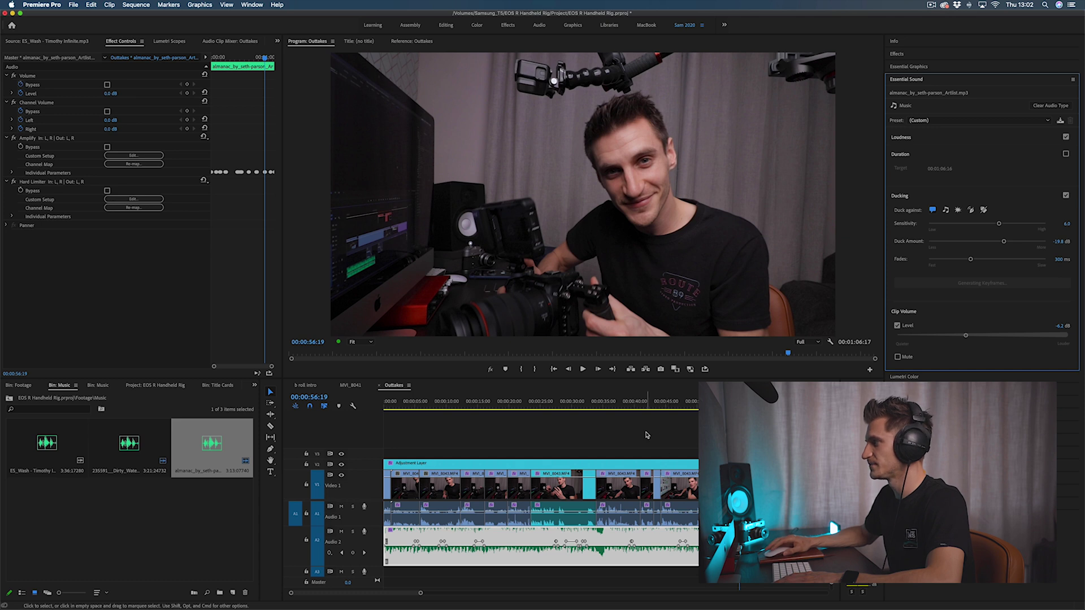
click(675, 402)
key(space)
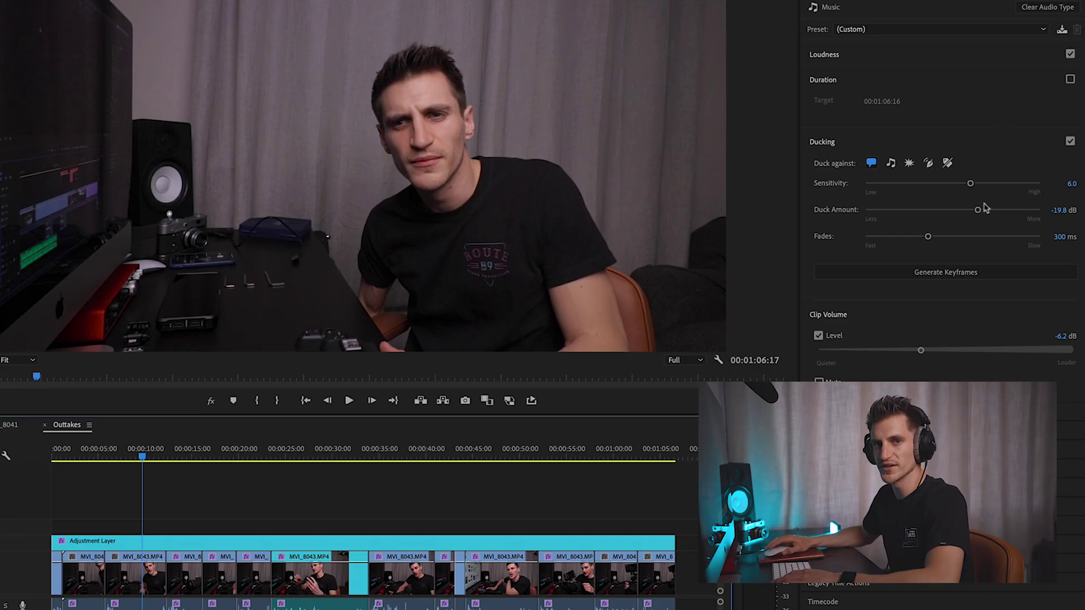
Step: Raise ducking sensitivity to 8.7 and replay the ducked section around 9 seconds
click(971, 186)
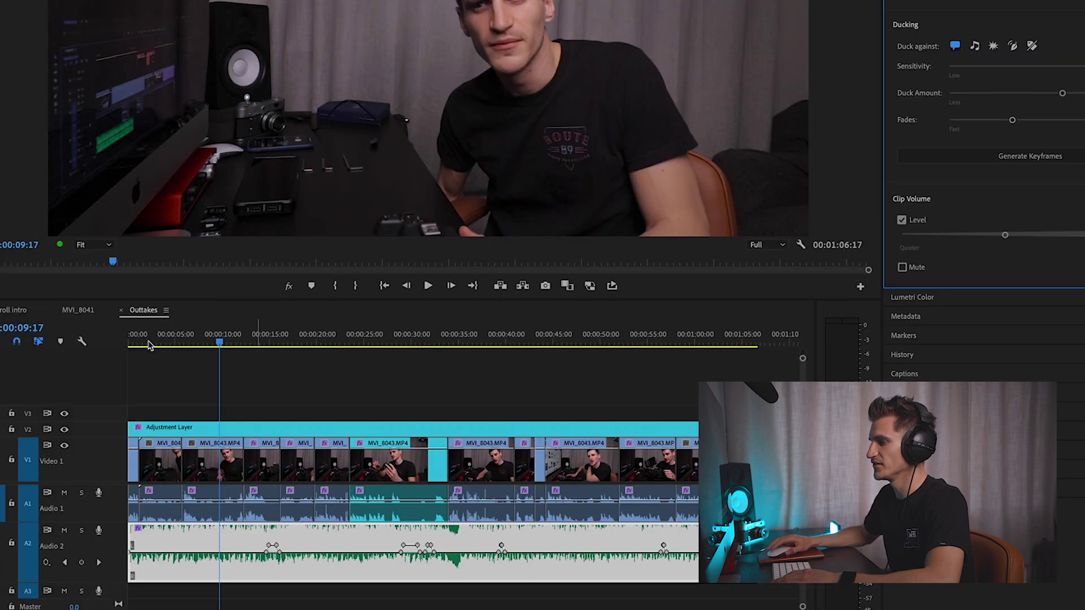
drag(216, 351, 202, 350)
key(space)
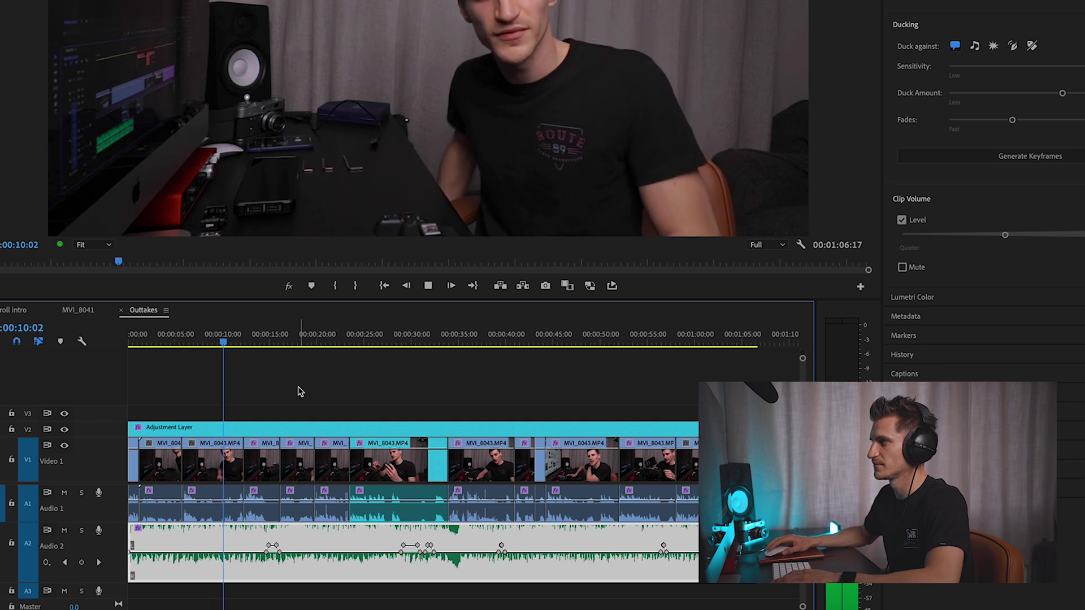
key(space)
drag(210, 345, 213, 344)
Step: Scrub slightly earlier and play back the sequence to check the current ducking
drag(117, 344, 115, 345)
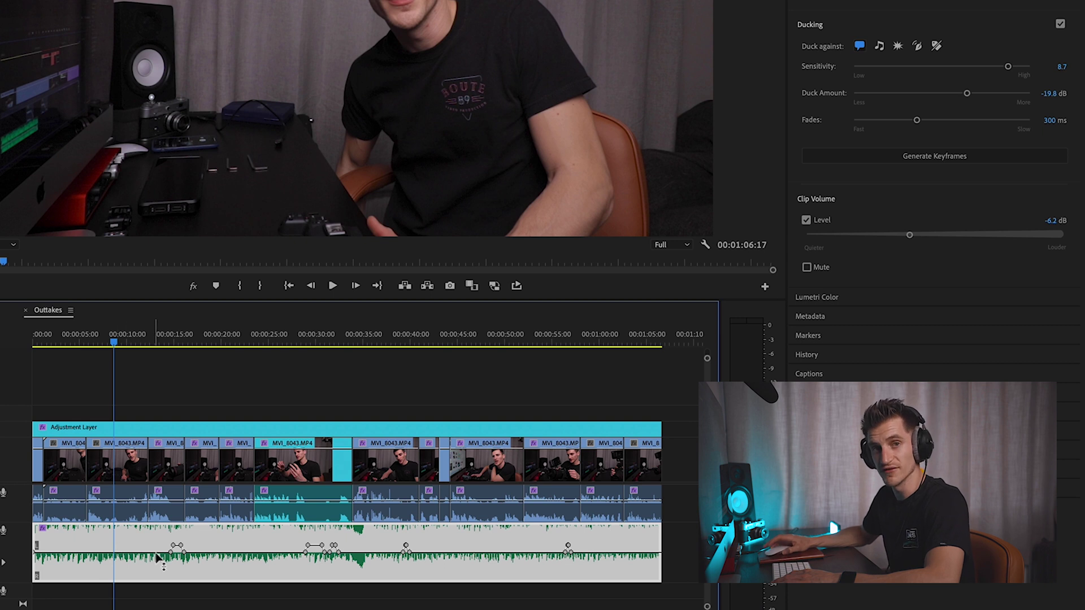
key(space)
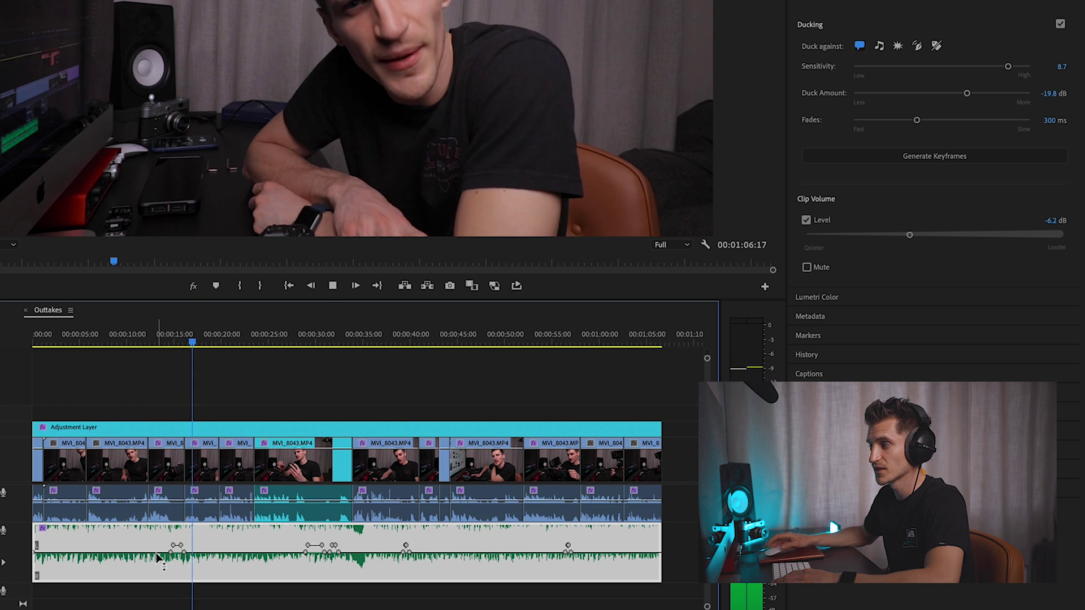
key(space)
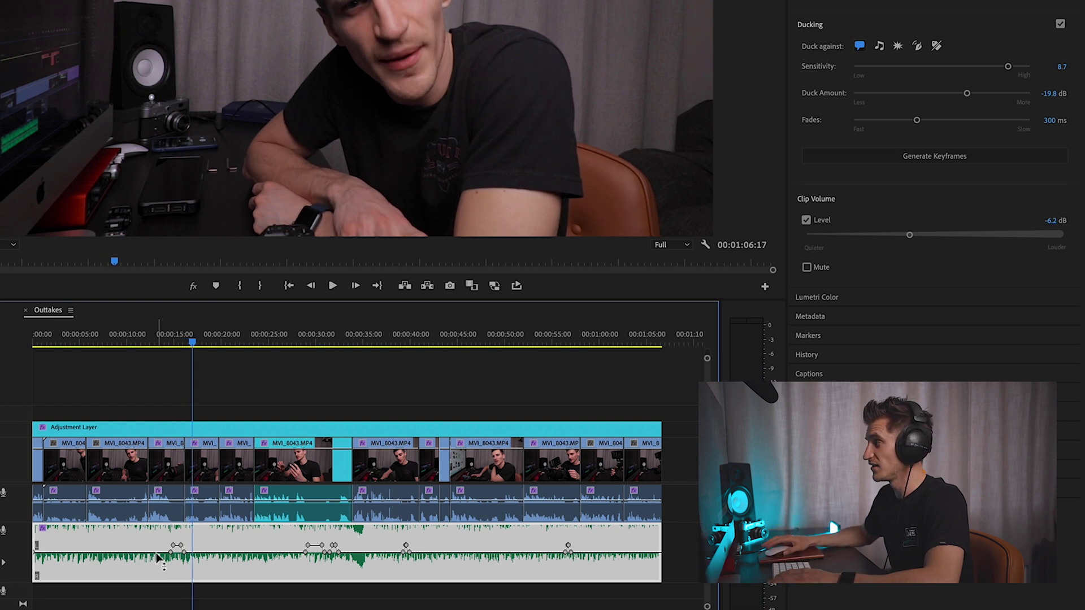
Step: Lower ducking sensitivity to 3.0 and replay from around 6 seconds to hear the regenerated ducking
drag(1009, 67, 950, 69)
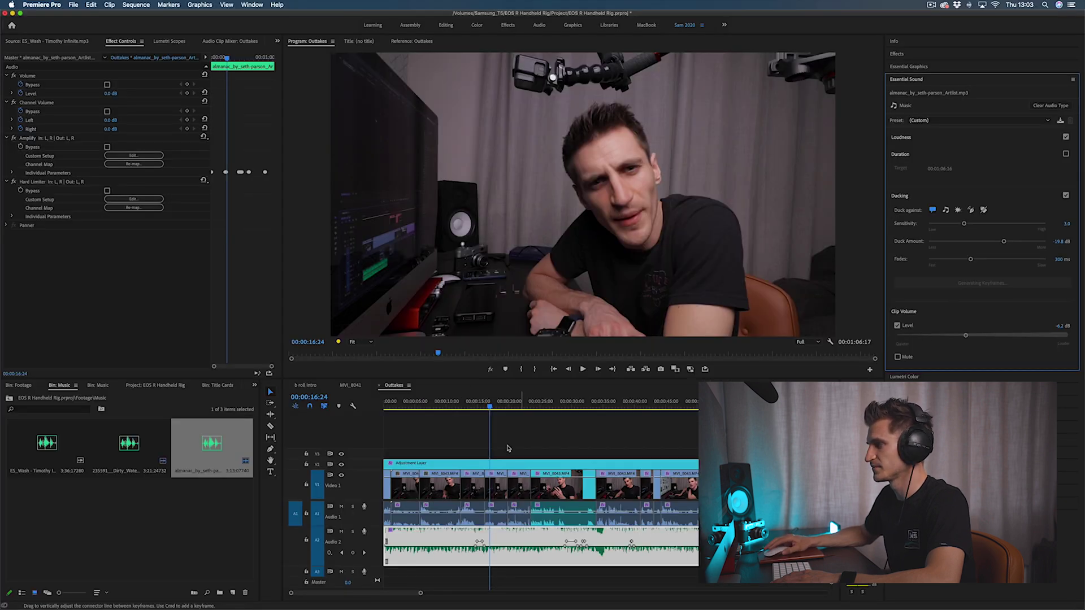
click(415, 405)
key(space)
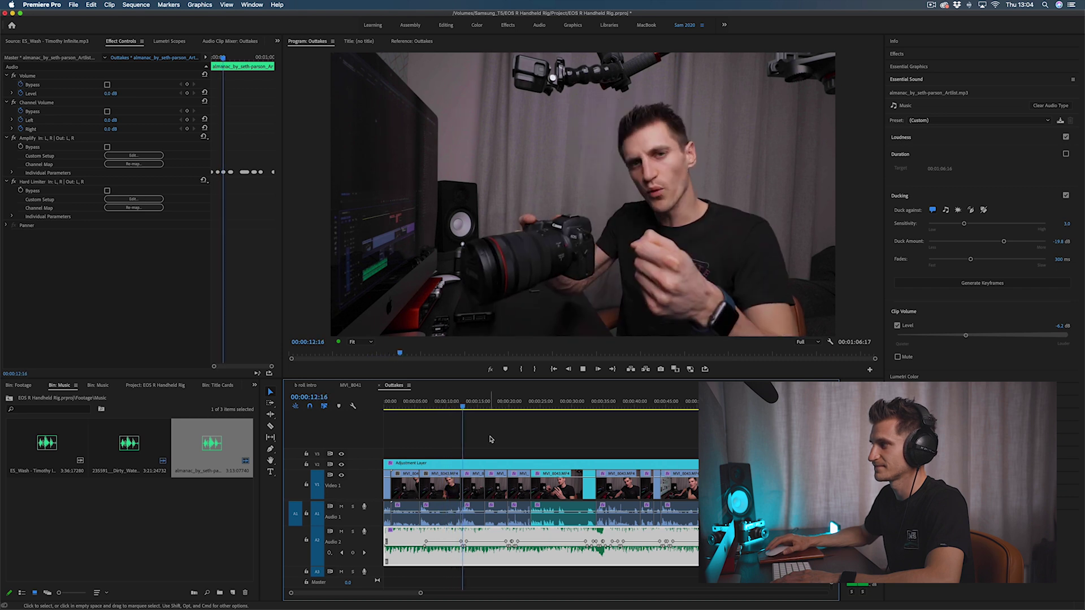
key(space)
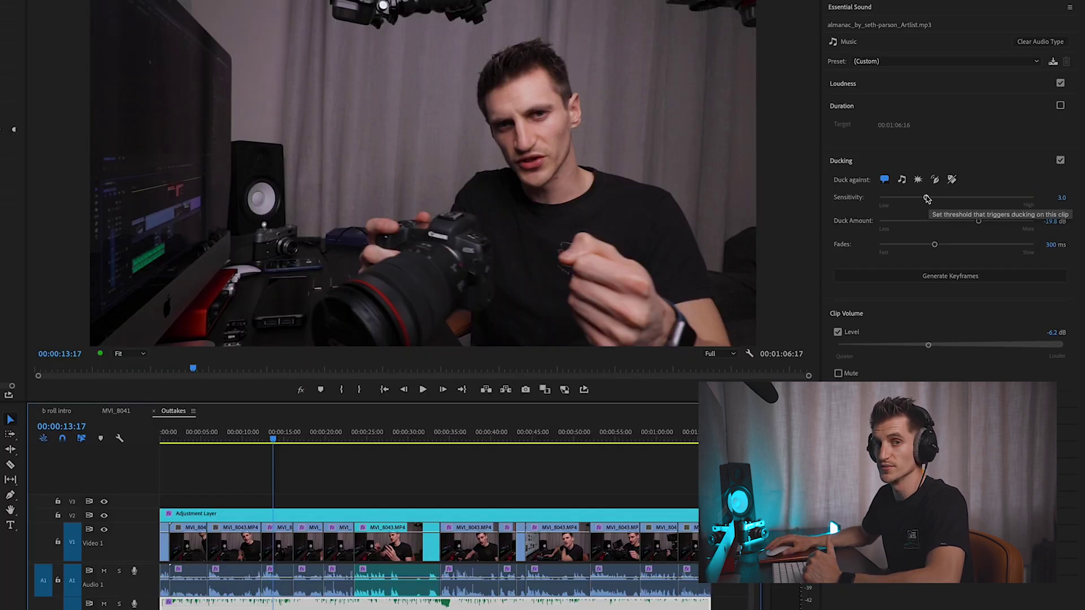
Step: Drag the Ducking Sensitivity slider from 3.0 up to 6.0
drag(926, 198, 979, 200)
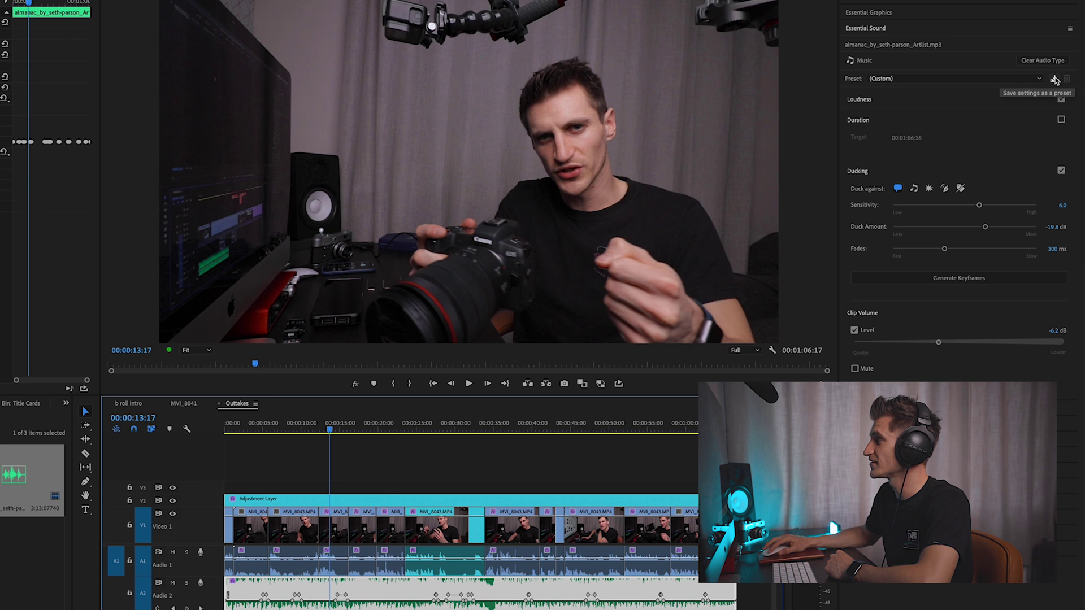
Step: Save the ducking settings as a custom-named preset and confirm it appears in the Preset list
click(1054, 80)
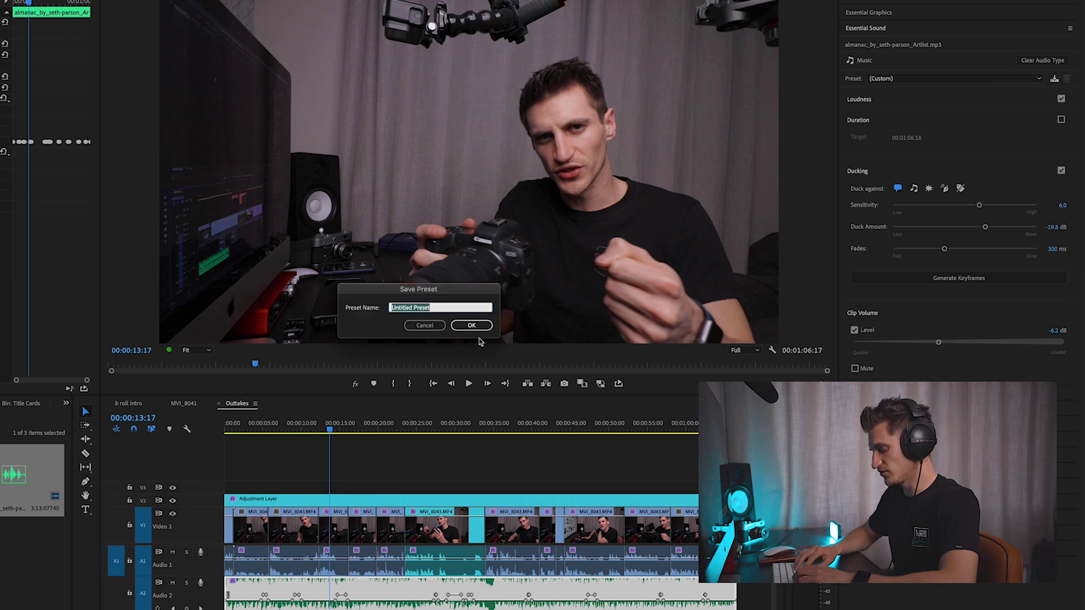
text(Sam Audio Ducking 1)
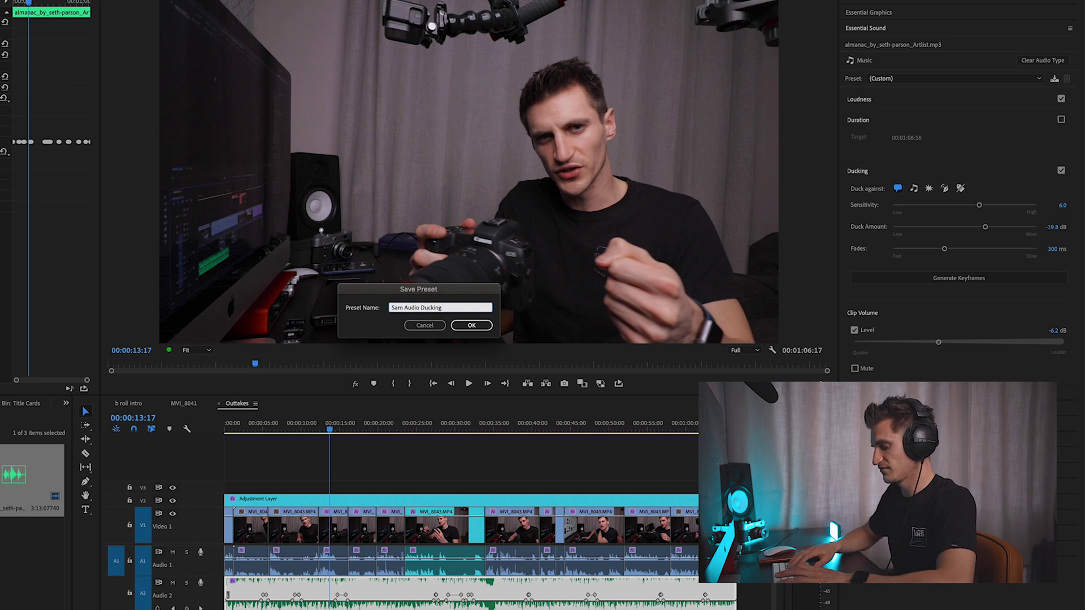
key(Return)
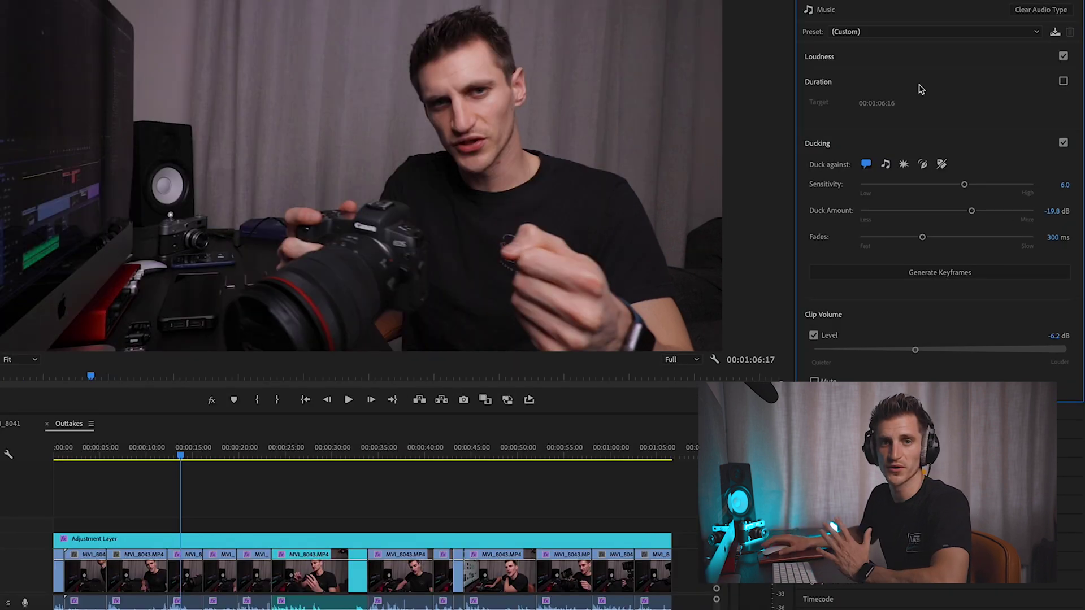
click(907, 34)
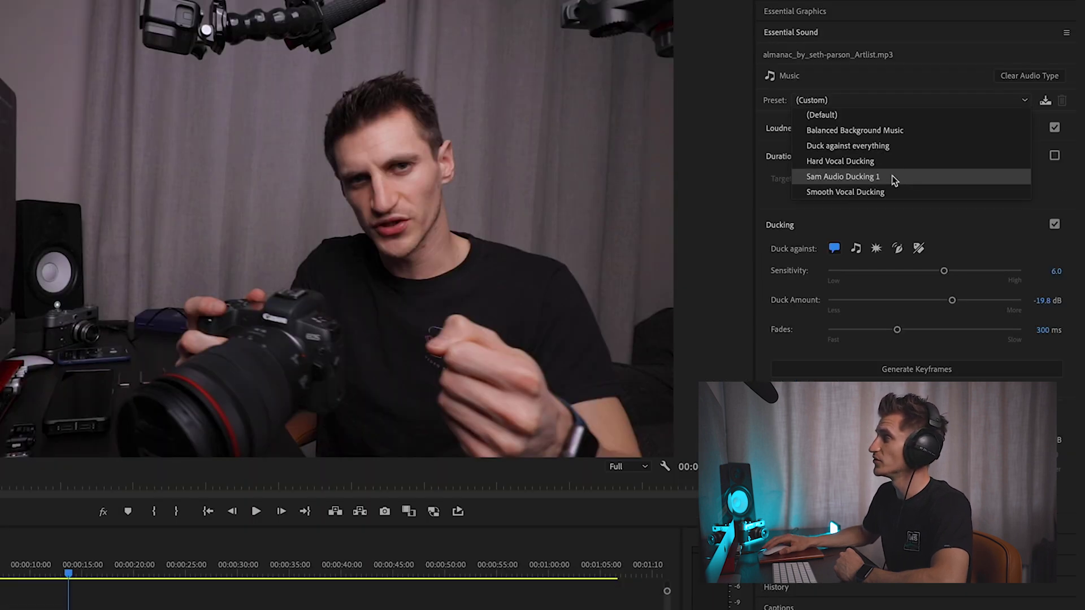